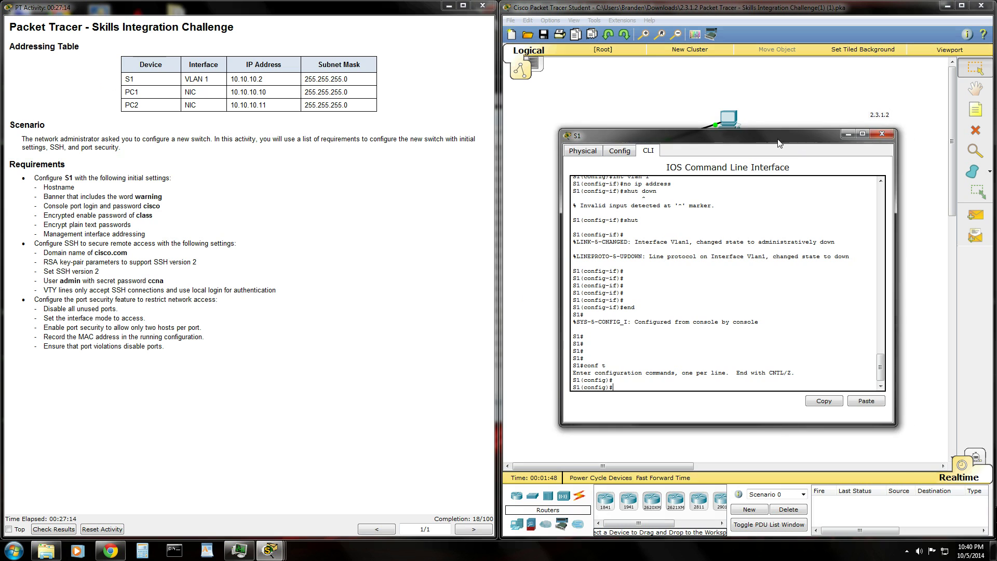
Step: Move the S1 console aside and highlight the management interface addressing requirement
{"action": "left_click_drag", "start_coordinate": [798, 140], "coordinate": [672, 140]}
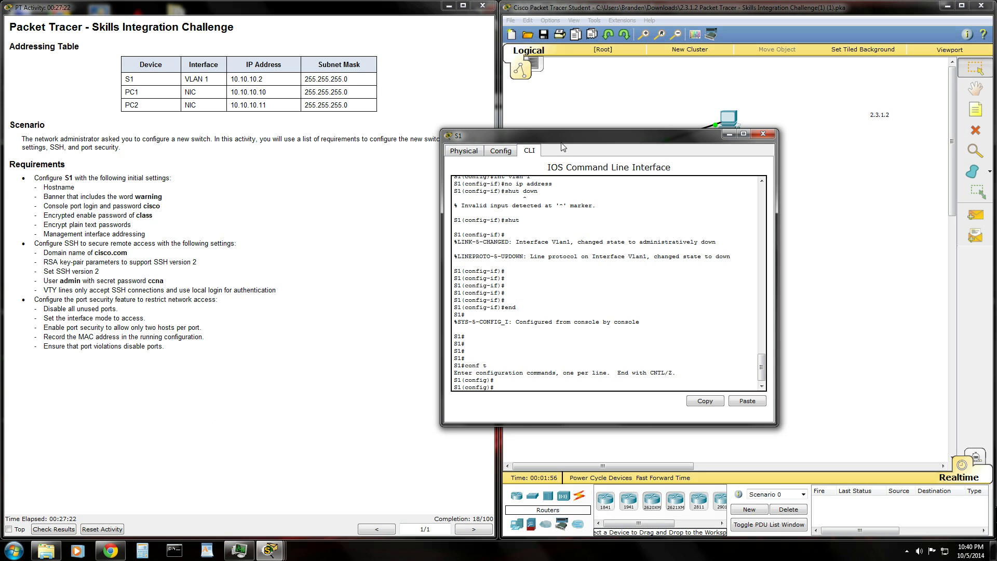
{"action": "left_click_drag", "start_coordinate": [564, 136], "coordinate": [669, 126]}
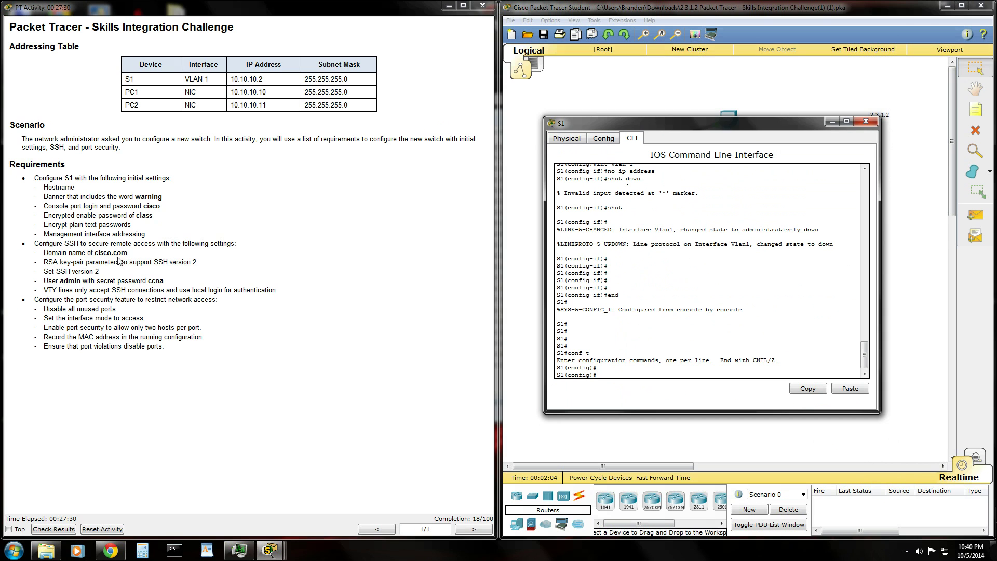
{"action": "left_click_drag", "start_coordinate": [146, 234], "coordinate": [35, 235]}
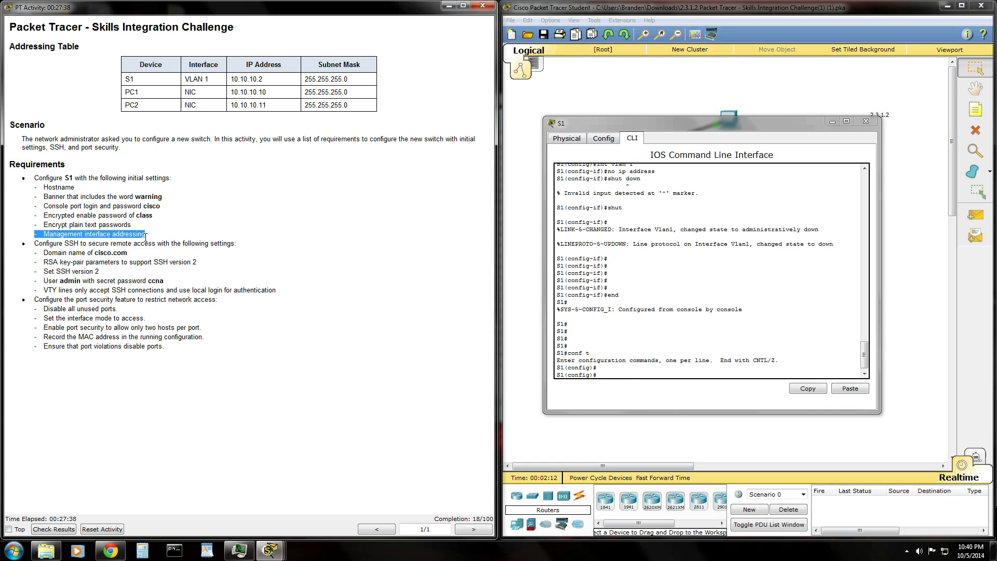
{"action": "left_click", "coordinate": [611, 340]}
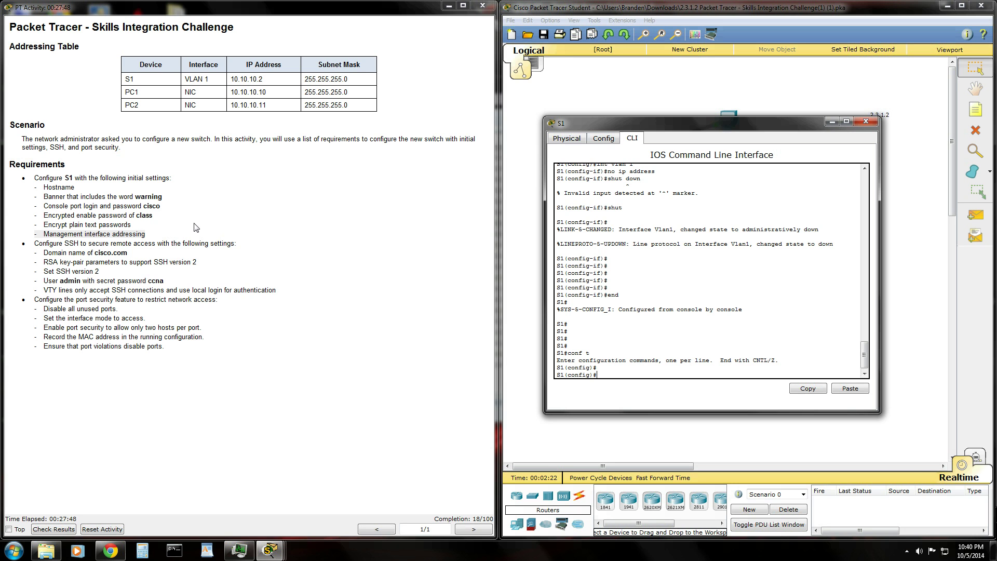
{"action": "left_click_drag", "start_coordinate": [653, 129], "coordinate": [640, 102]}
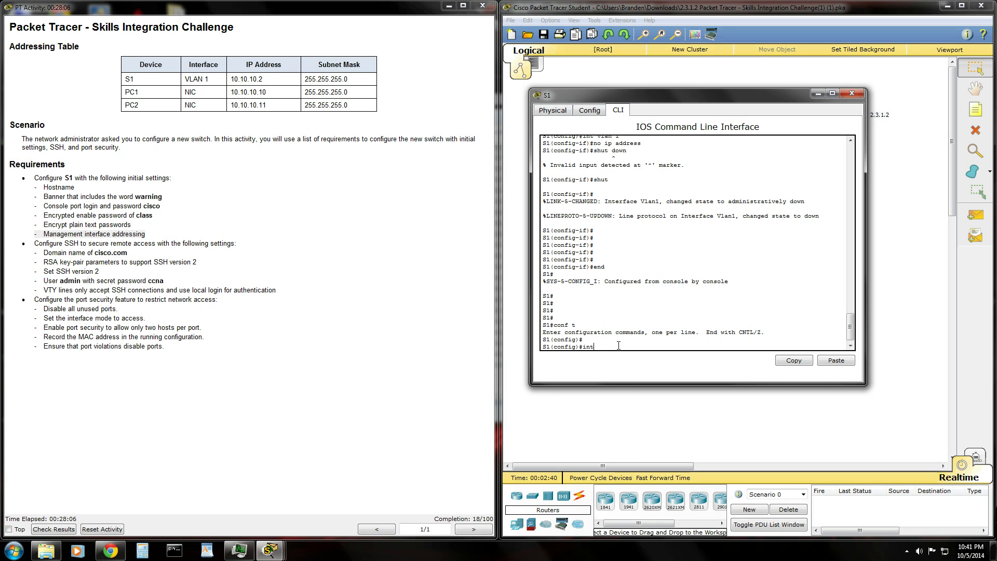
Step: Assign 10.10.10.2 with mask 255.255.255.0 to S1's interface VLAN 1
{"action": "type", "text": "vlan 1"}
{"action": "key", "text": "Return"}
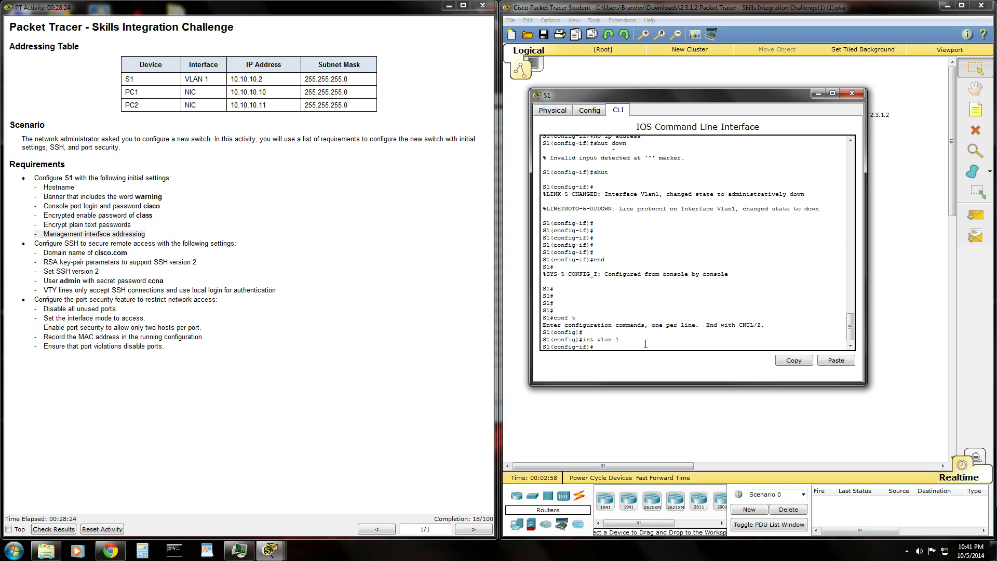
{"action": "type", "text": "ip address"}
{"action": "type", "text": "10."}
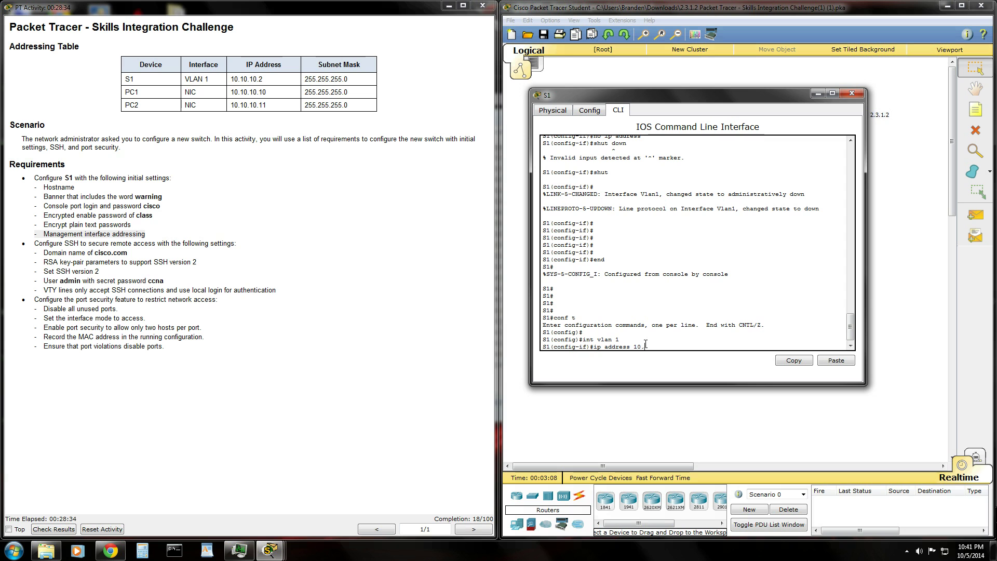
{"action": "type", "text": "10.10.2"}
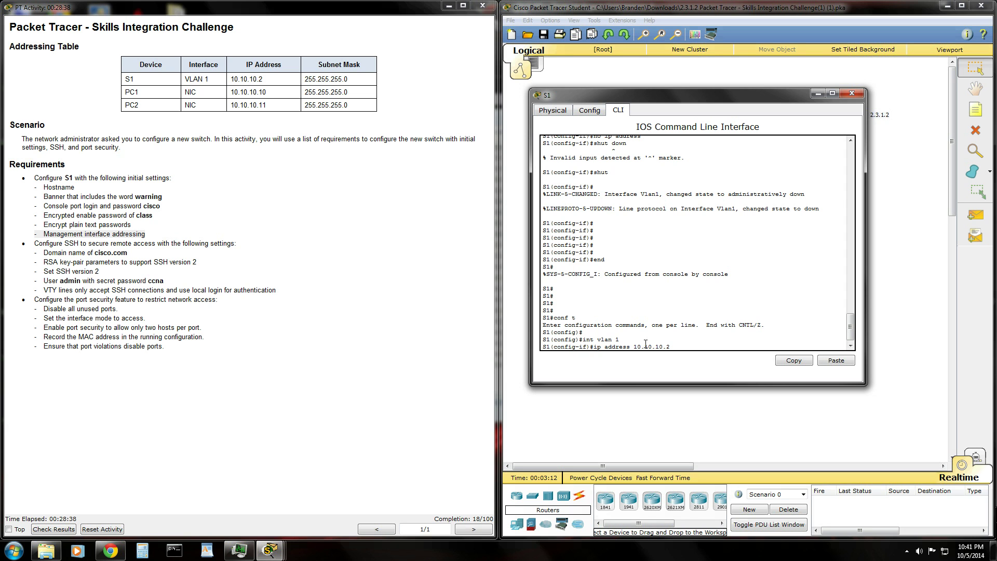
{"action": "type", "text": " 255.255.255.0"}
{"action": "key", "text": "Return"}
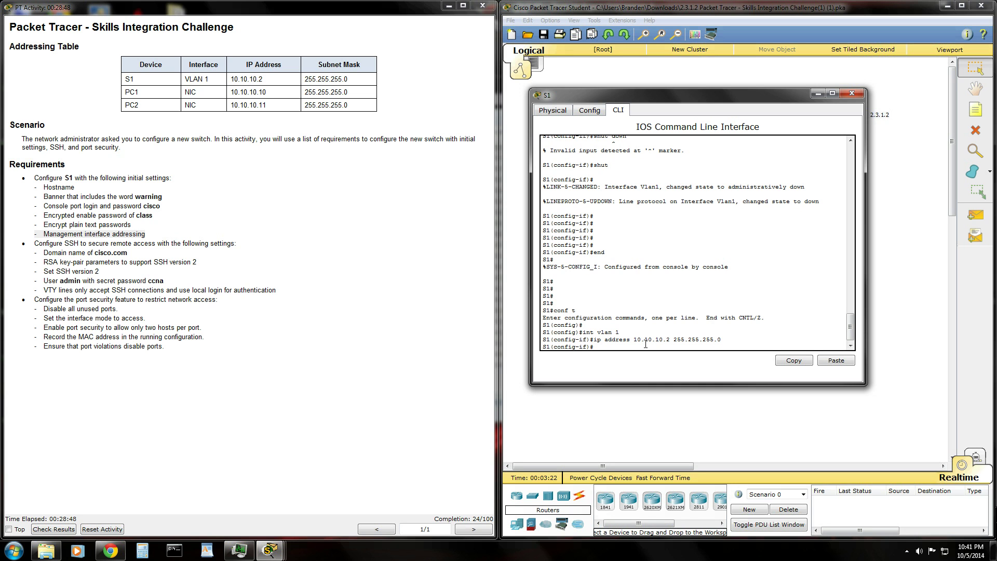
Step: Bring VLAN 1 up with no shut and return to privileged EXEC
{"action": "type", "text": "no shut"}
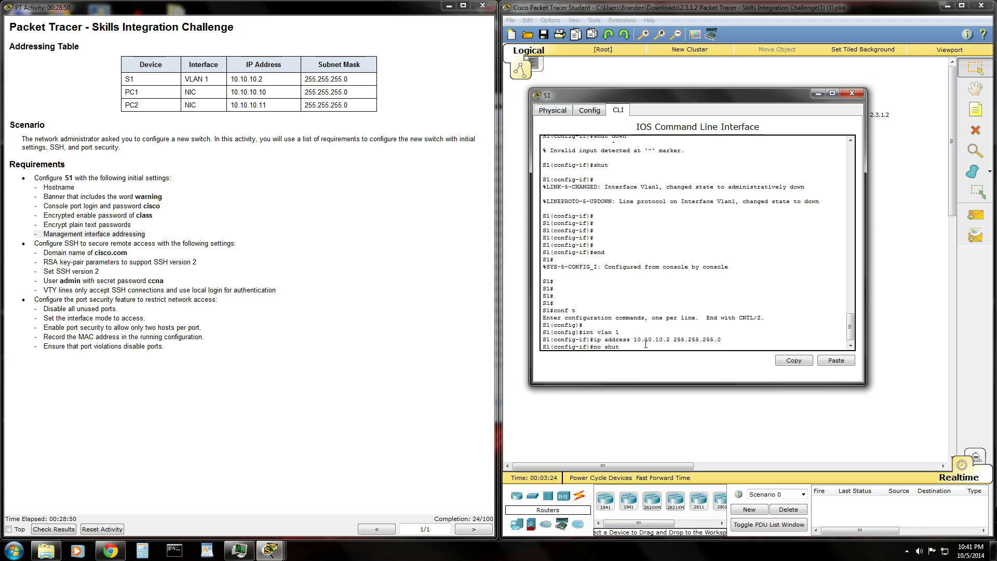
{"action": "key", "text": "Return"}
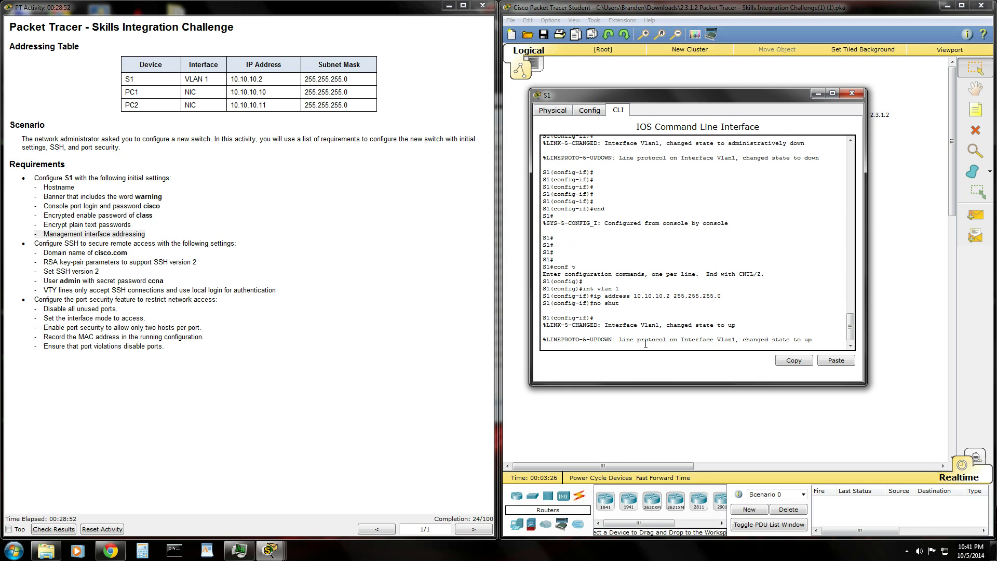
{"action": "key", "text": "Return"}
{"action": "key", "text": "Return"}
{"action": "key", "text": "Return"}
{"action": "key", "text": "Return"}
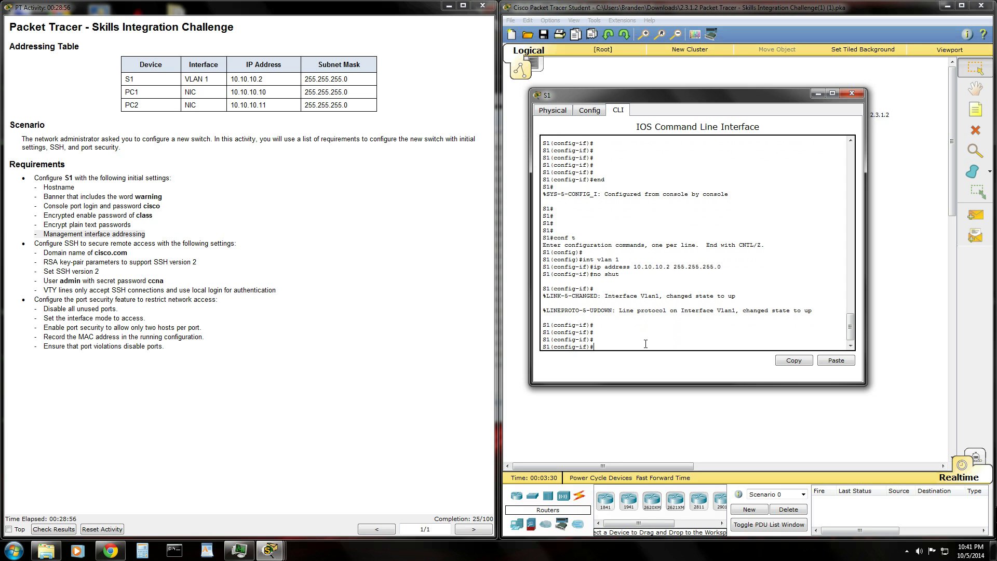
{"action": "key", "text": "Return"}
{"action": "key", "text": "Return"}
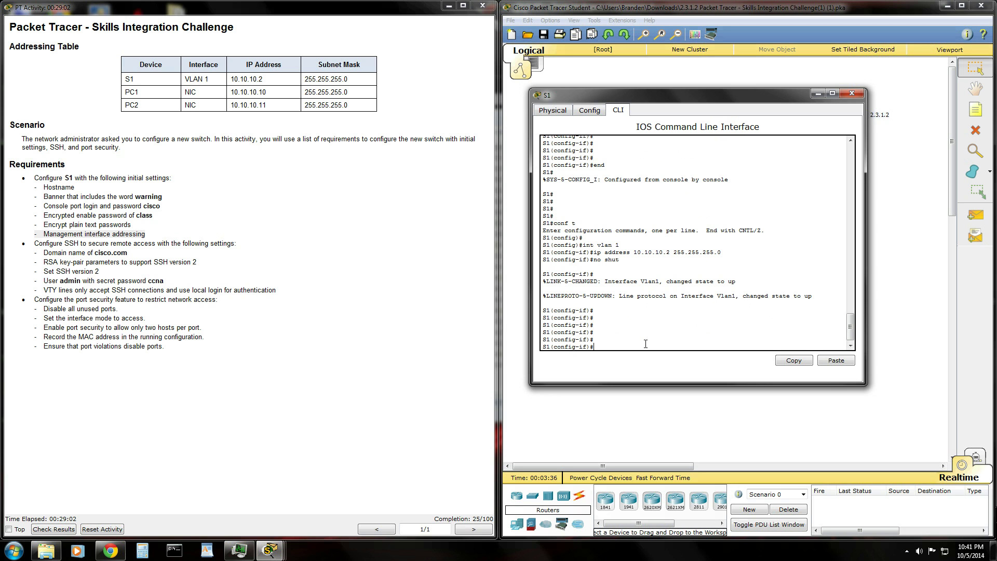
{"action": "key", "text": "ctrl+z"}
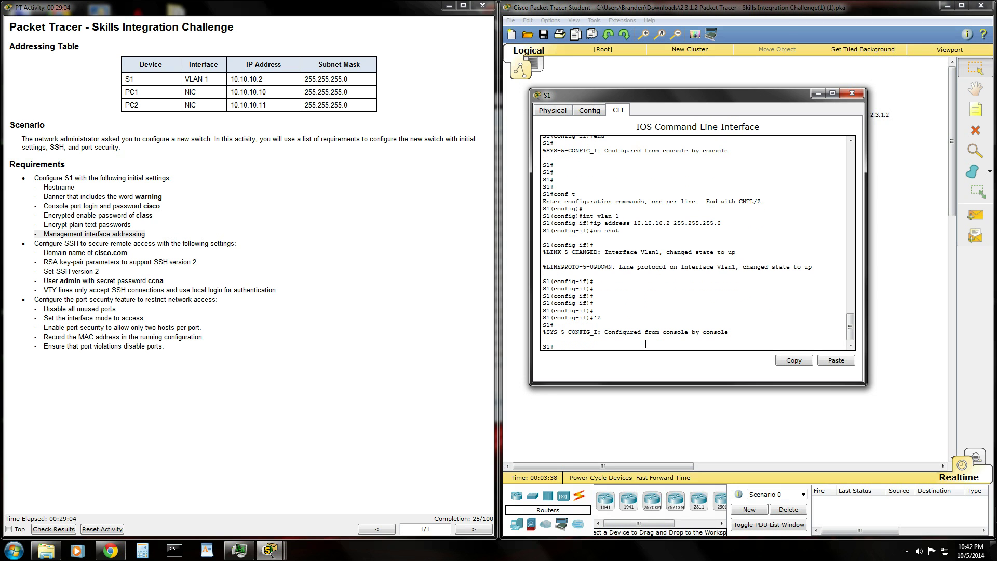
{"action": "key", "text": "Return"}
{"action": "key", "text": "Return"}
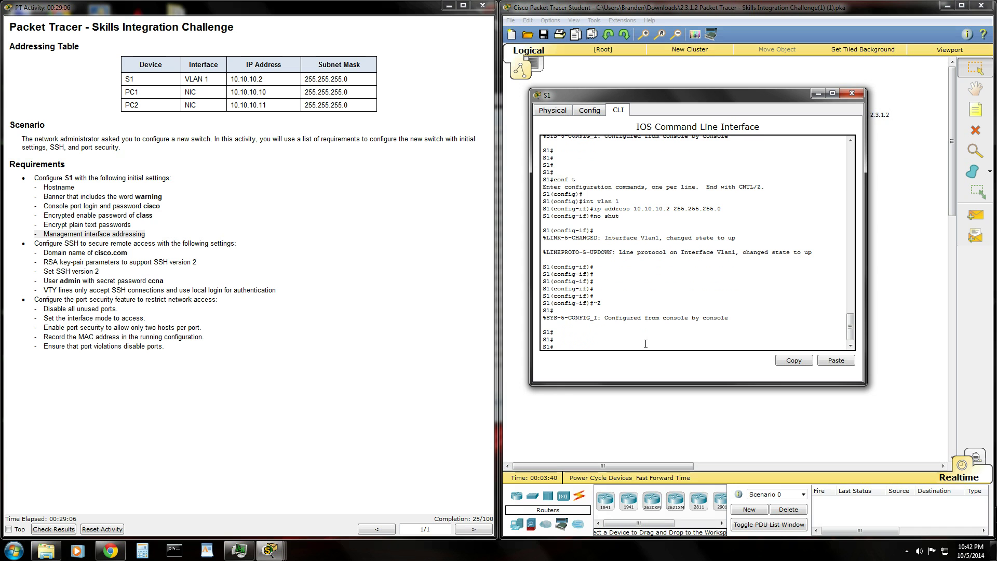
Step: Enter global configuration on S1 and highlight the SSH and cisco.com domain-name requirements
{"action": "type", "text": "conf t"}
{"action": "key", "text": "Return"}
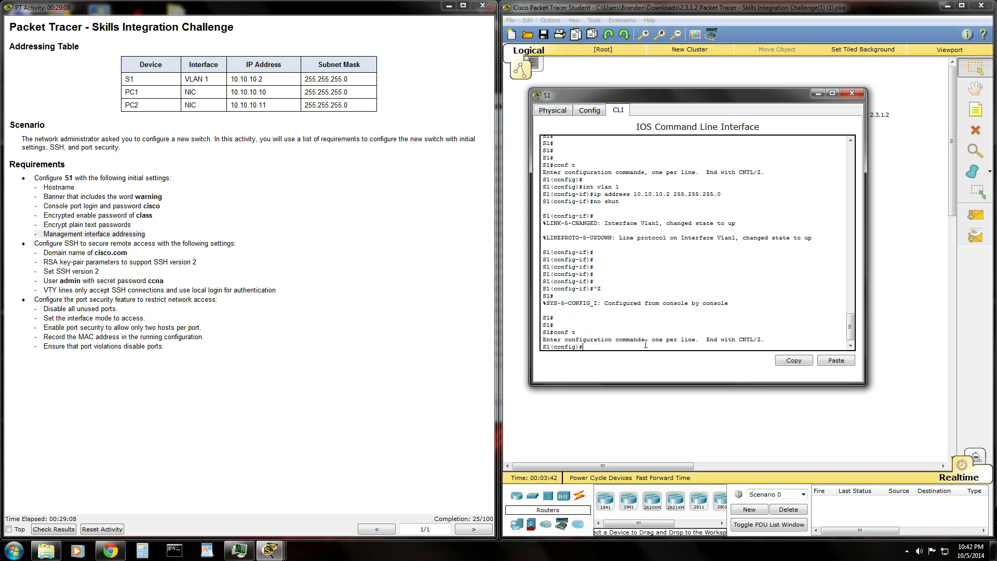
{"action": "key", "text": "Return"}
{"action": "key", "text": "Return"}
{"action": "key", "text": "Return"}
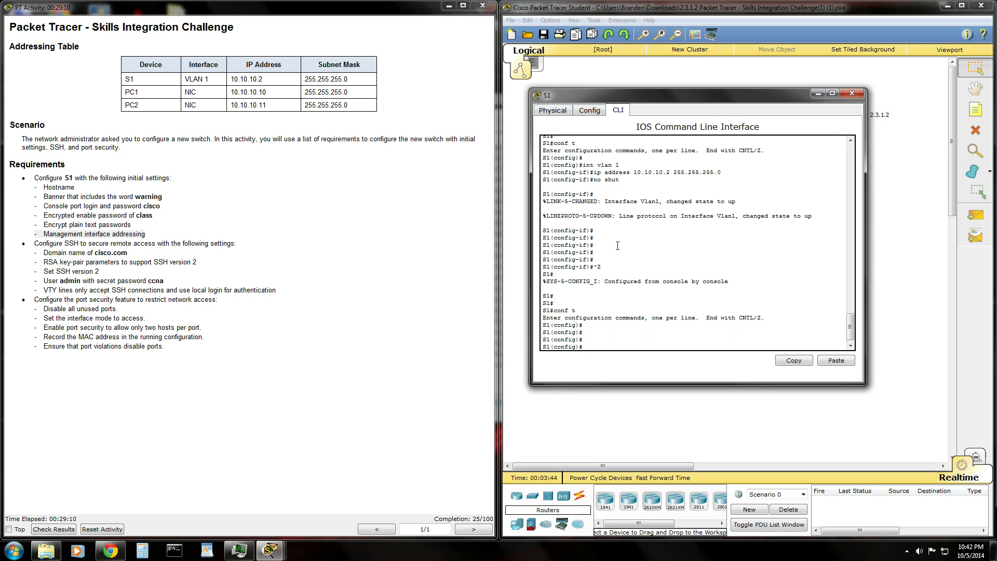
{"action": "left_click_drag", "start_coordinate": [237, 244], "coordinate": [31, 244]}
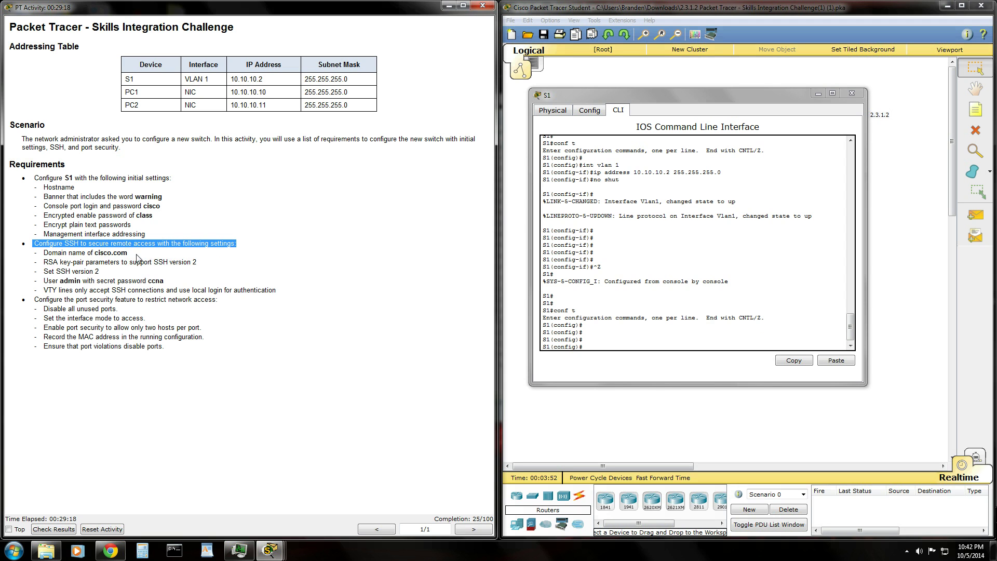
{"action": "left_click_drag", "start_coordinate": [136, 254], "coordinate": [34, 254]}
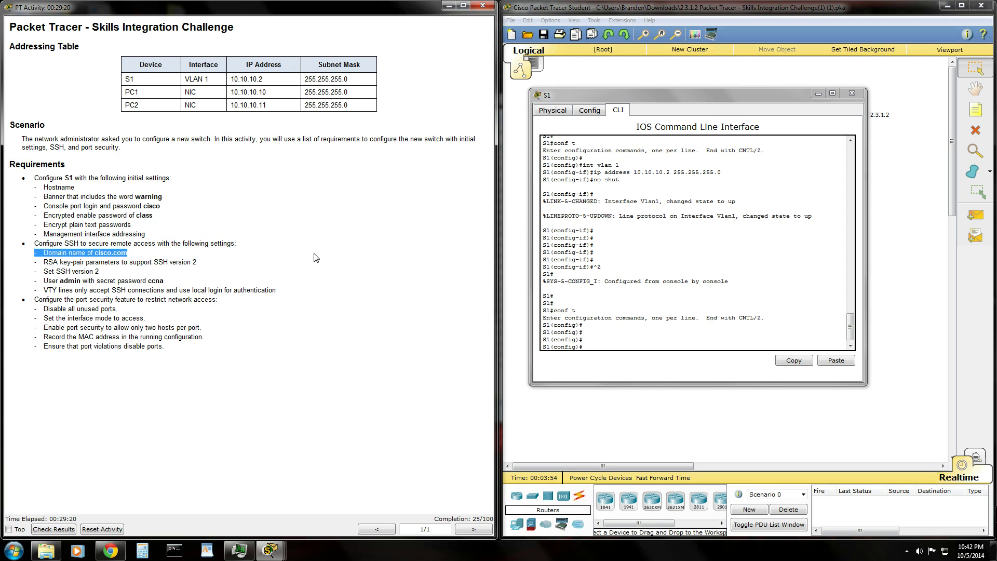
{"action": "left_click", "coordinate": [606, 347]}
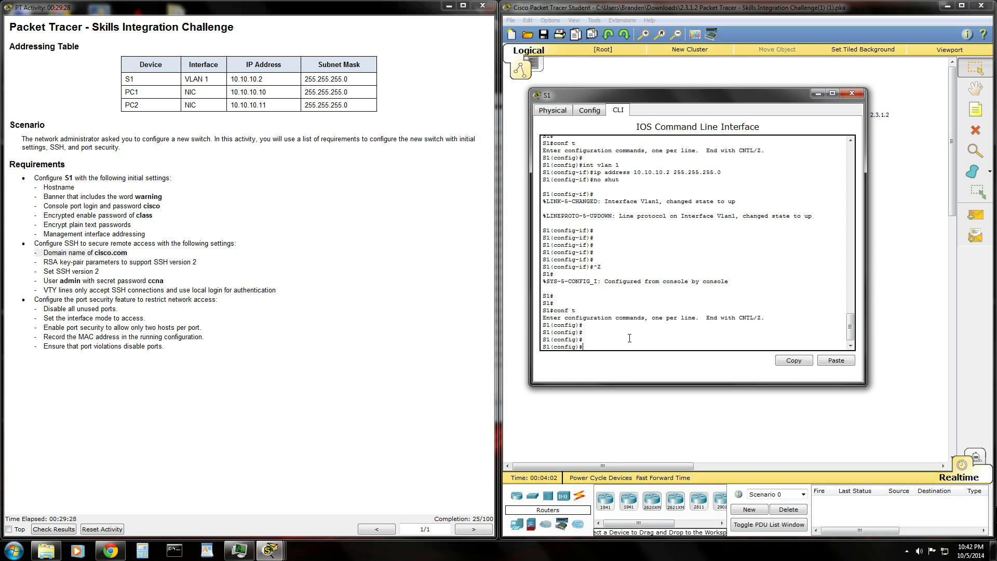
Step: Set ip domain-name cisco.com on S1, correcting a first rejected attempt
{"action": "type", "text": "domain-name cisco.com"}
{"action": "key", "text": "Return"}
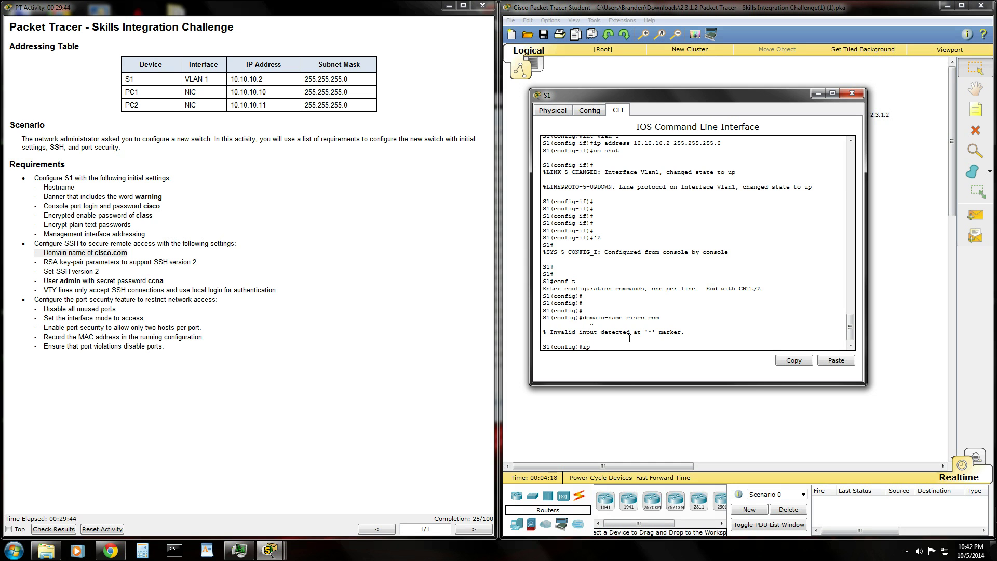
{"action": "type", "text": "ain-name"}
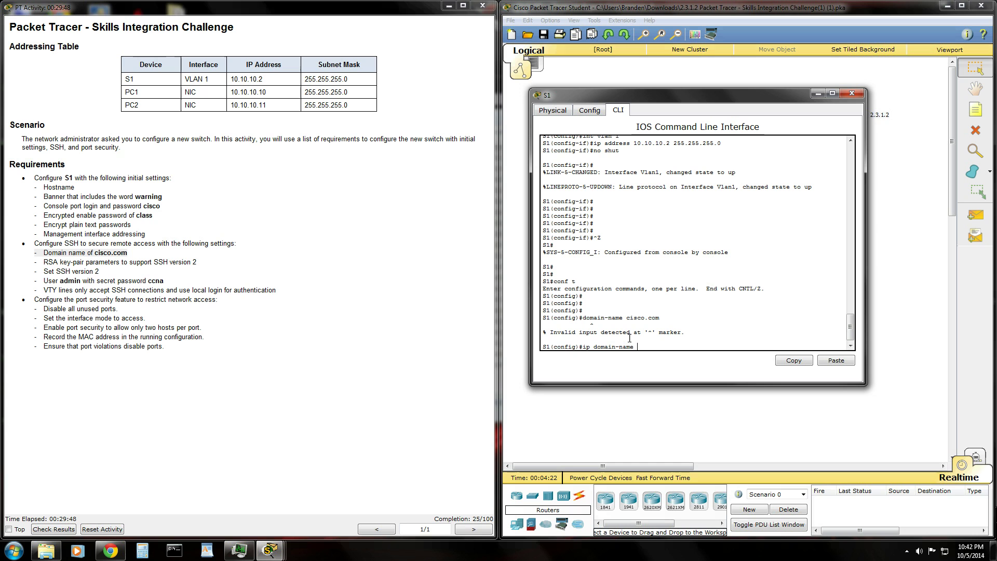
{"action": "type", "text": " cisco.com"}
{"action": "key", "text": "Return"}
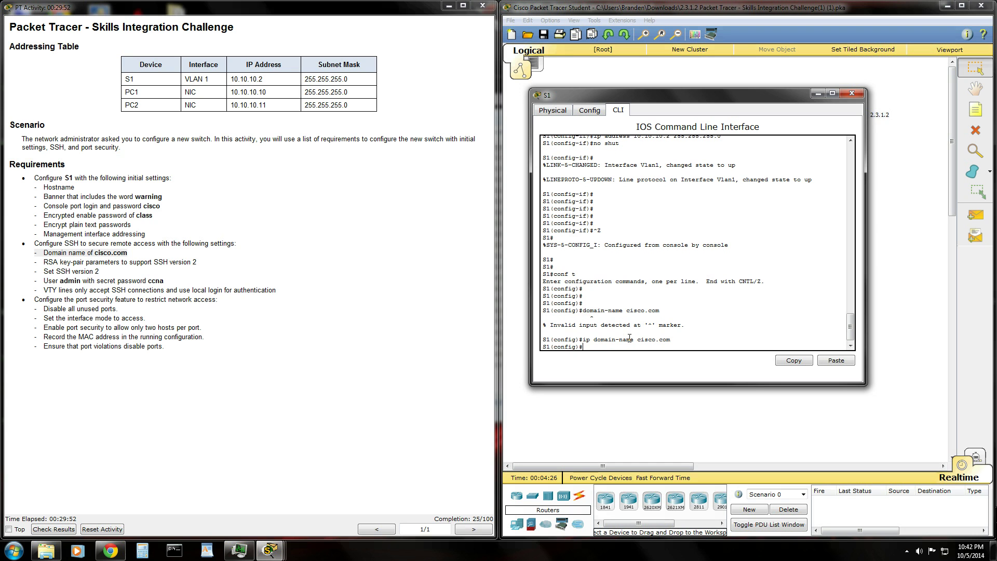
{"action": "key", "text": "Return"}
{"action": "key", "text": "Return"}
{"action": "key", "text": "Return"}
{"action": "key", "text": "Return"}
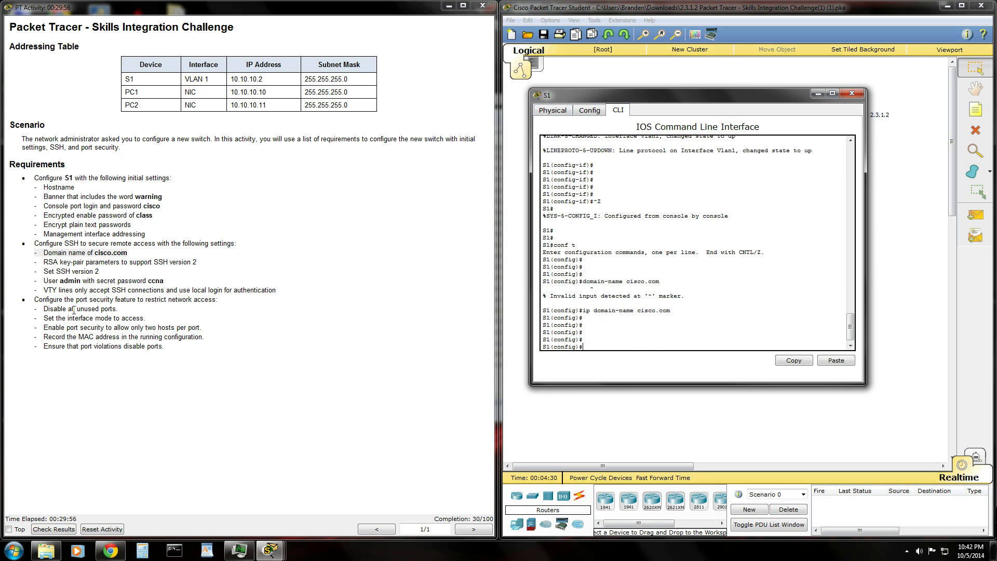
Step: Highlight the RSA requirement and run crypto key generate rsa with a 1024-bit modulus
{"action": "left_click_drag", "start_coordinate": [197, 266], "coordinate": [35, 267]}
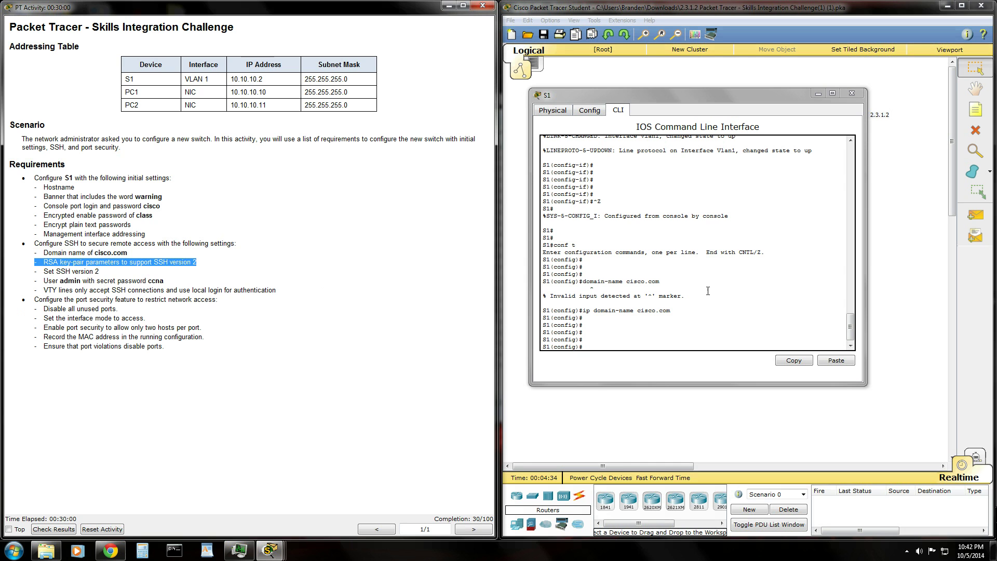
{"action": "left_click", "coordinate": [603, 346]}
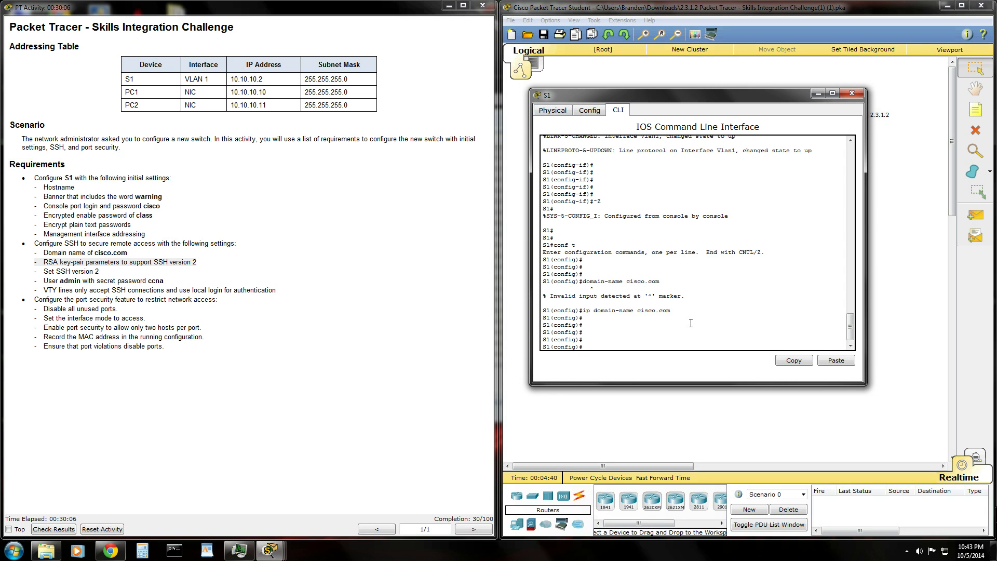
{"action": "type", "text": "crypto key generate rsa"}
{"action": "key", "text": "Return"}
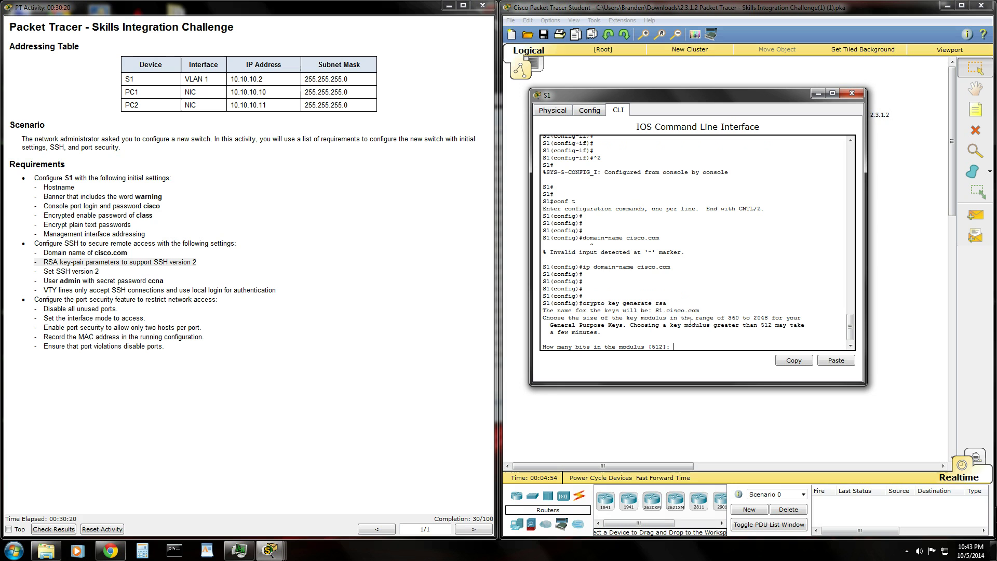
{"action": "type", "text": "1024"}
{"action": "key", "text": "Return"}
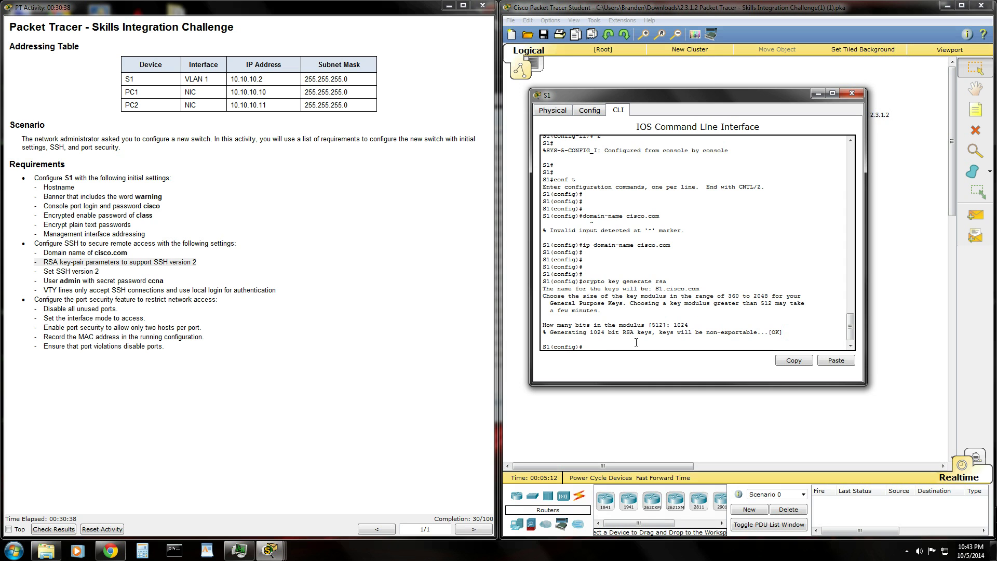
{"action": "key", "text": "Return"}
{"action": "key", "text": "Return"}
{"action": "key", "text": "Return"}
{"action": "key", "text": "Return"}
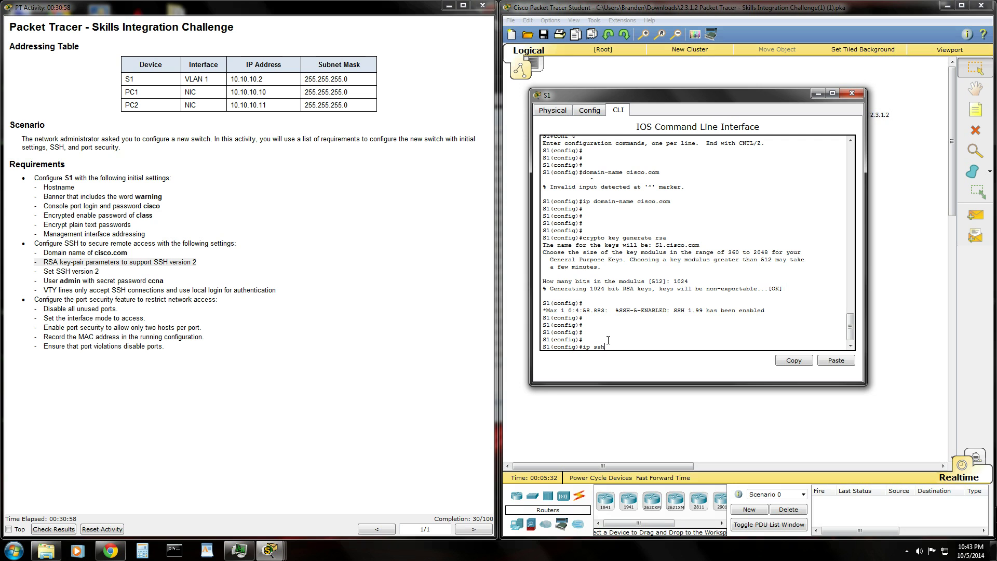
Step: Enter ip ssh version 2 on S1
{"action": "type", "text": "ssh version 2"}
{"action": "key", "text": "Return"}
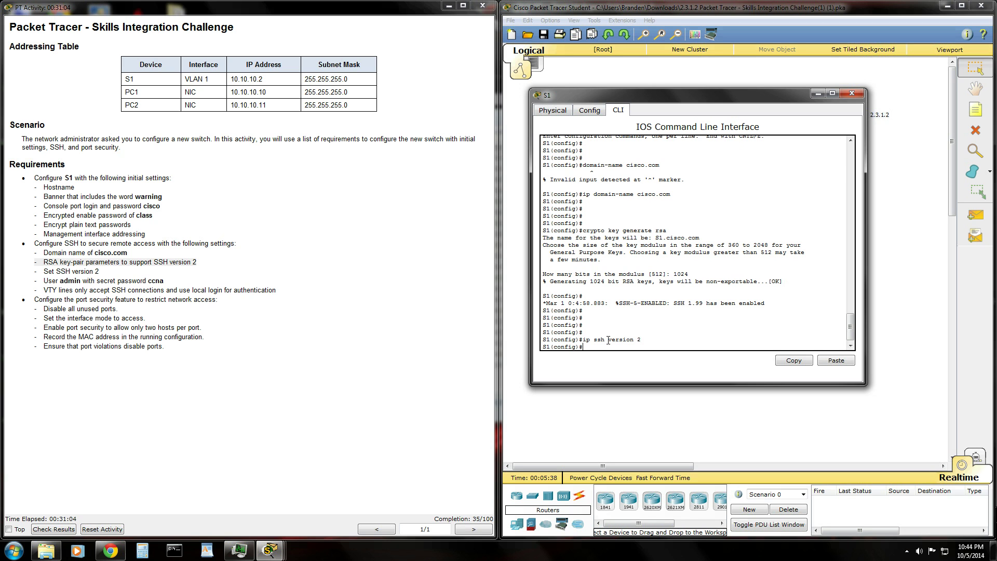
{"action": "key", "text": "Return"}
{"action": "key", "text": "Return"}
{"action": "key", "text": "Return"}
{"action": "key", "text": "Return"}
{"action": "key", "text": "Return"}
{"action": "key", "text": "Return"}
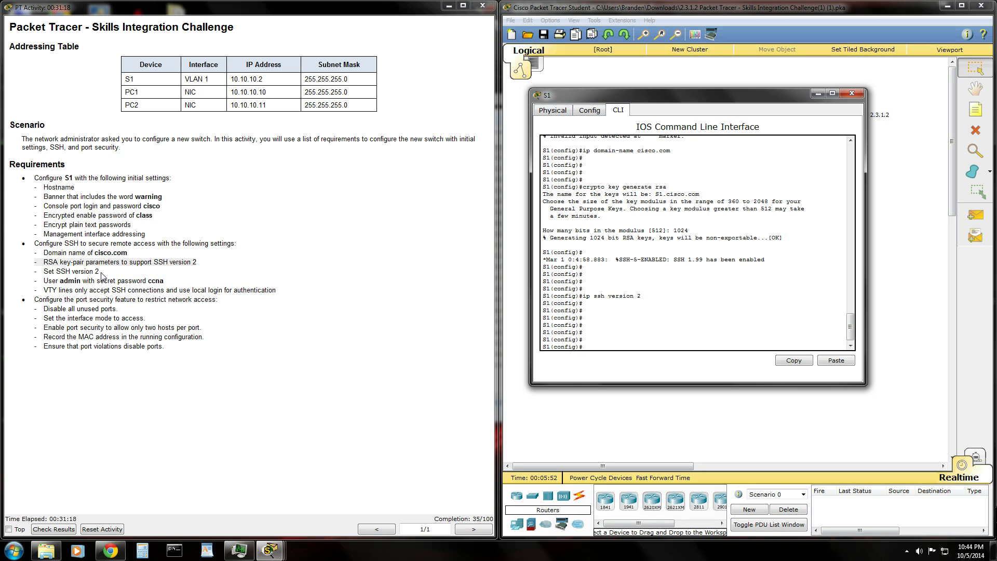
Step: Highlight the admin user requirement and create local user admin with a secret password
{"action": "left_click_drag", "start_coordinate": [167, 282], "coordinate": [40, 284]}
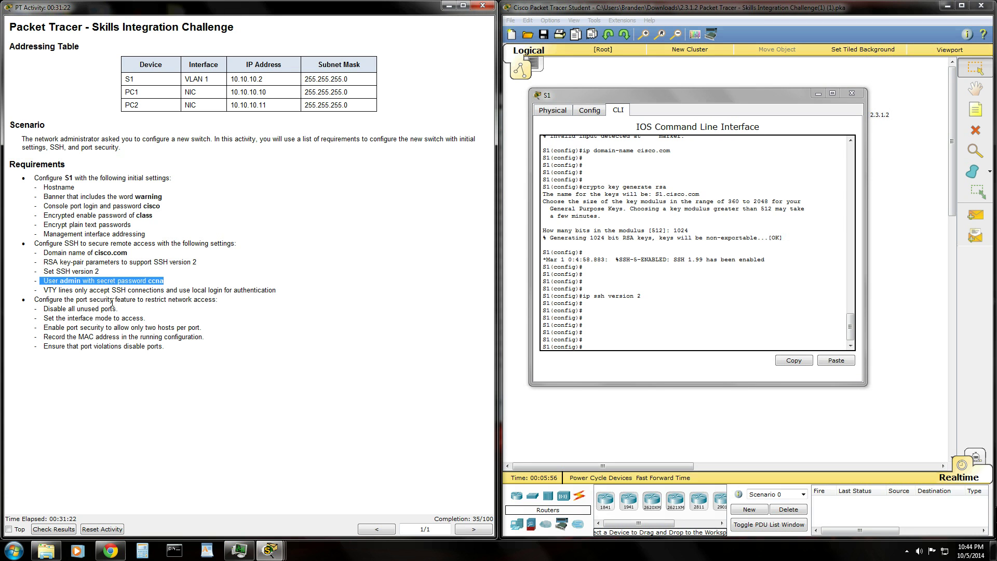
{"action": "left_click", "coordinate": [601, 345]}
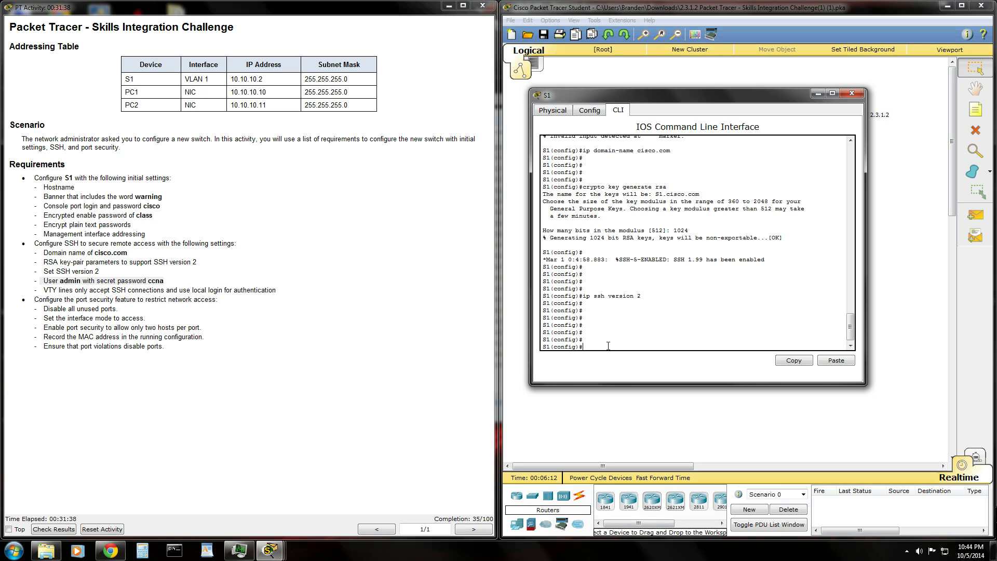
{"action": "type", "text": "name admin secr"}
{"action": "type", "text": "et ccna"}
{"action": "key", "text": "Return"}
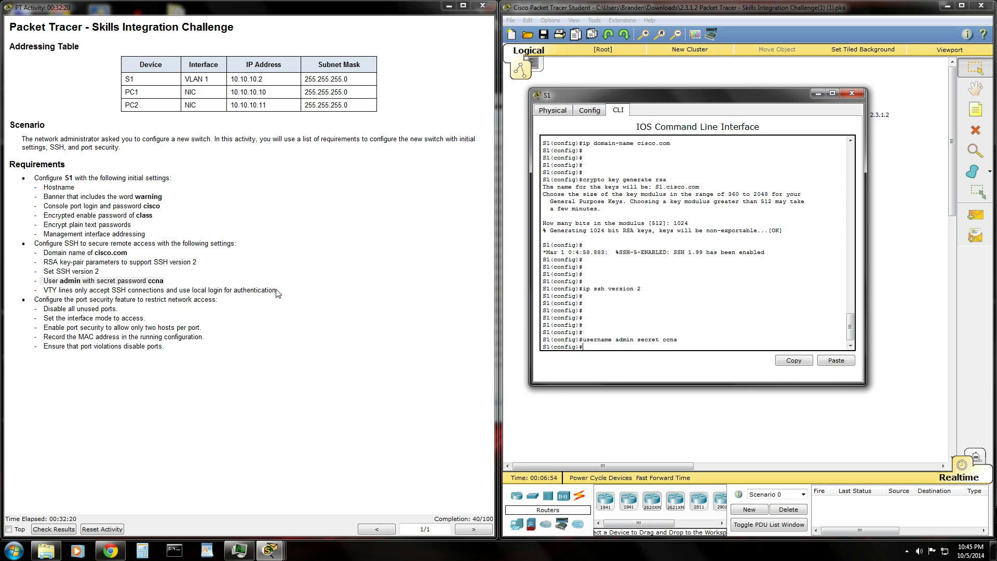
Step: Highlight the VTY requirement and set transport input ssh on line vty 0 15
{"action": "left_click_drag", "start_coordinate": [276, 291], "coordinate": [31, 293]}
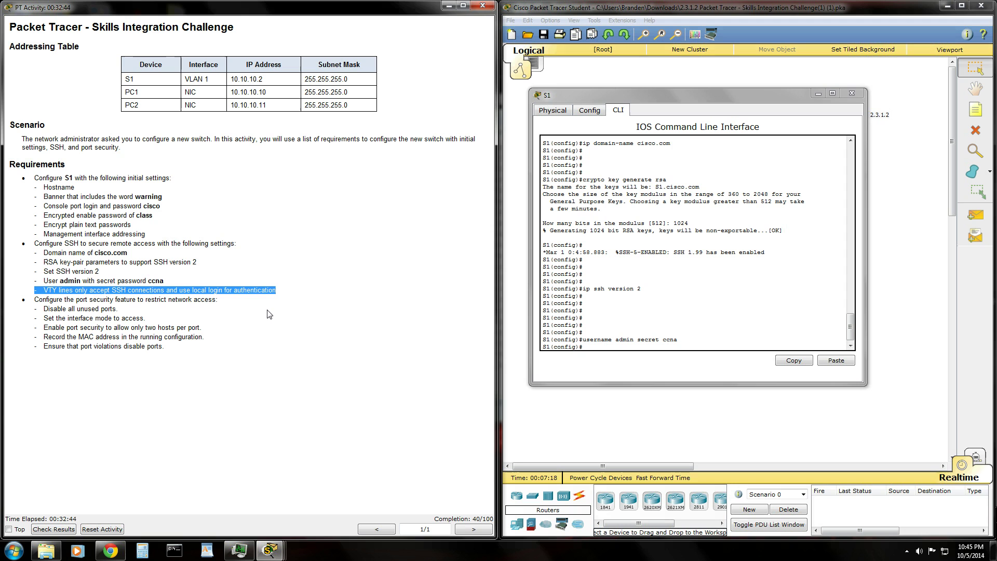
{"action": "left_click", "coordinate": [602, 339]}
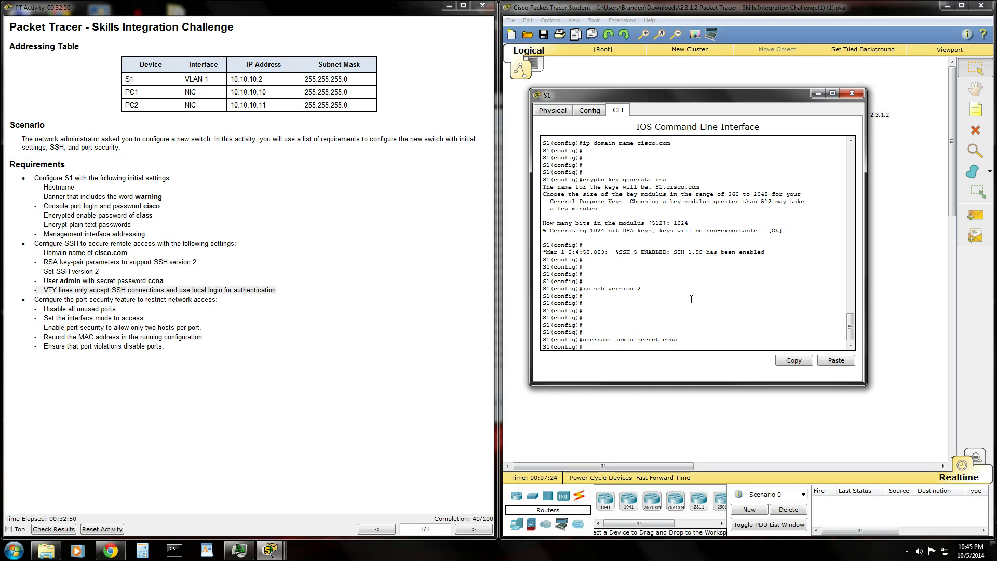
{"action": "type", "text": "line vty 0 15"}
{"action": "key", "text": "Return"}
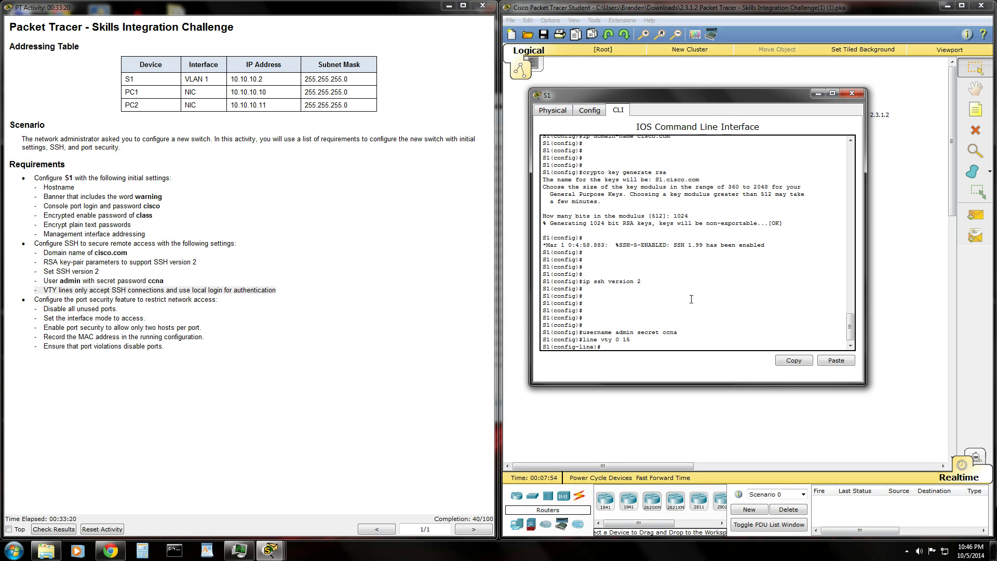
{"action": "type", "text": "transport input ssh"}
{"action": "key", "text": "Return"}
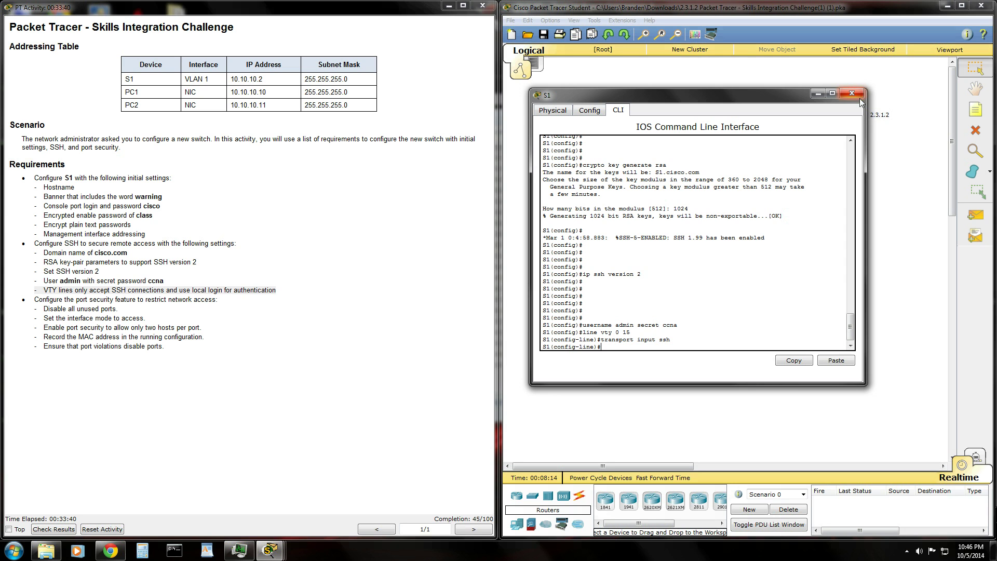
Step: Enter login local on S1's VTY lines and shift the console to uncover PC1
{"action": "mouse_move", "coordinate": [731, 100]}
{"action": "left_mouse_down"}
{"action": "mouse_move", "coordinate": [695, 102]}
{"action": "mouse_move", "coordinate": [731, 105]}
{"action": "left_mouse_up"}
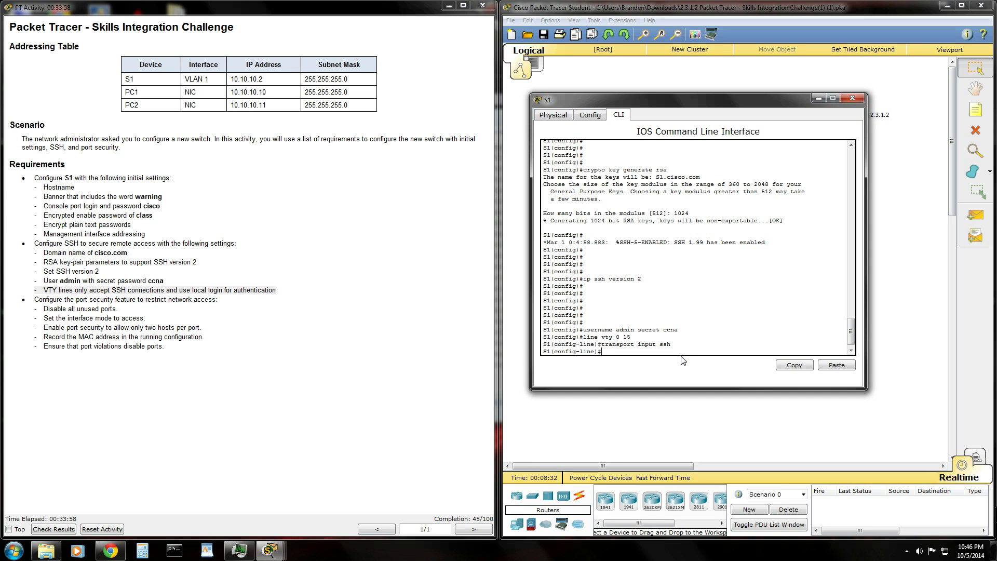
{"action": "type", "text": "gin local"}
{"action": "key", "text": "Return"}
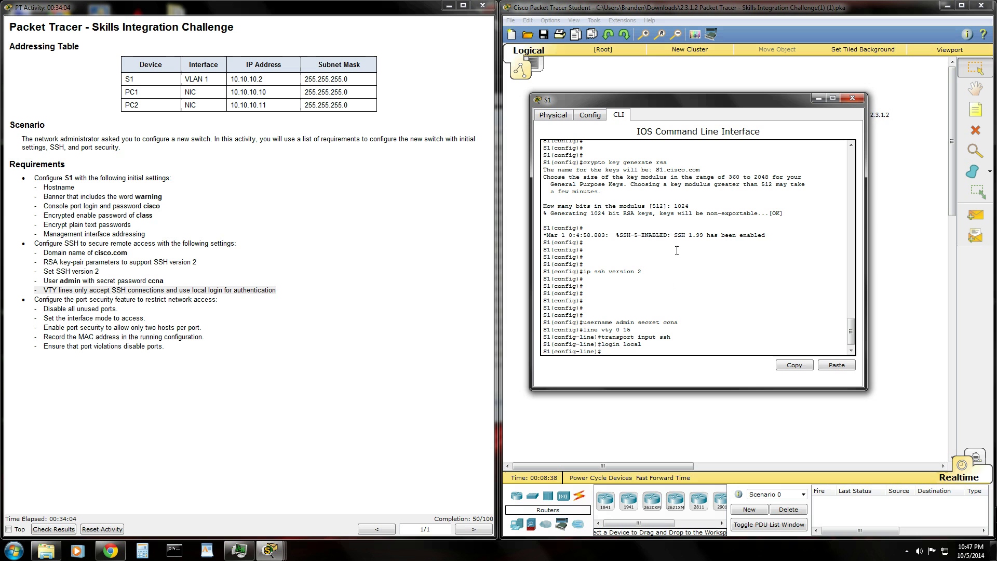
{"action": "left_click_drag", "start_coordinate": [693, 101], "coordinate": [690, 183]}
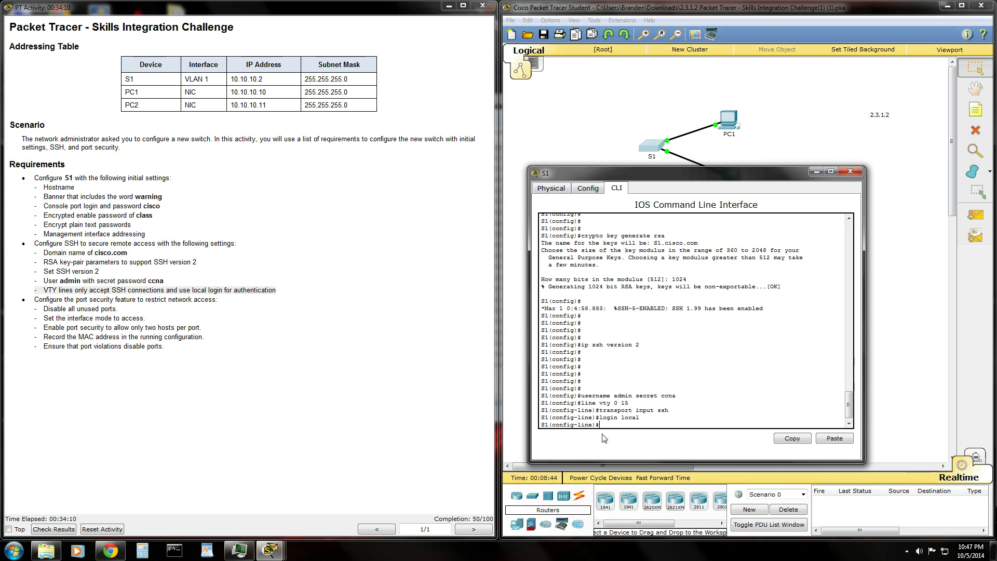
Step: Switch PC1 to static addressing with IP 10.10.10.10 and mask 255.255.255.0
{"action": "left_click", "coordinate": [851, 172]}
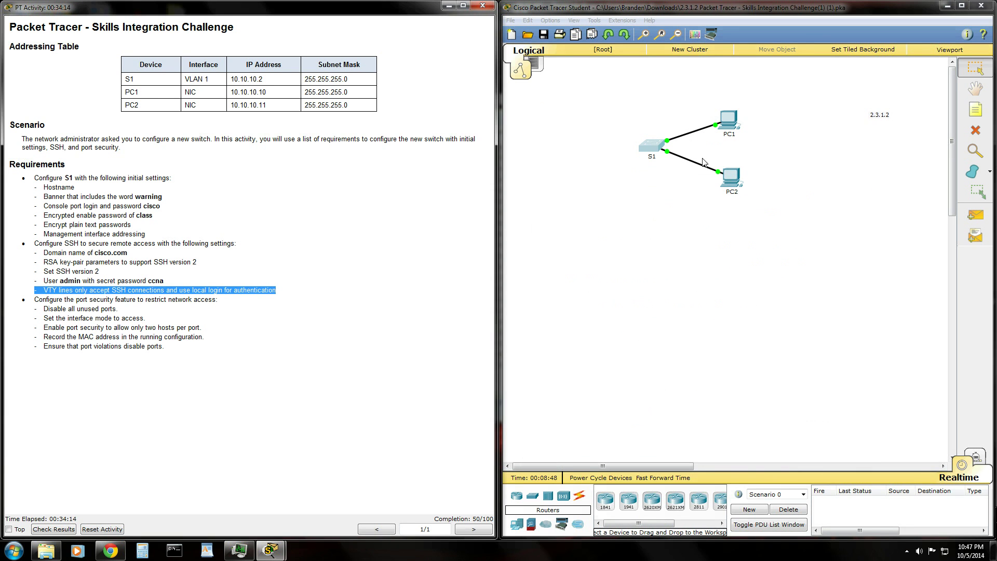
{"action": "left_click", "coordinate": [730, 130]}
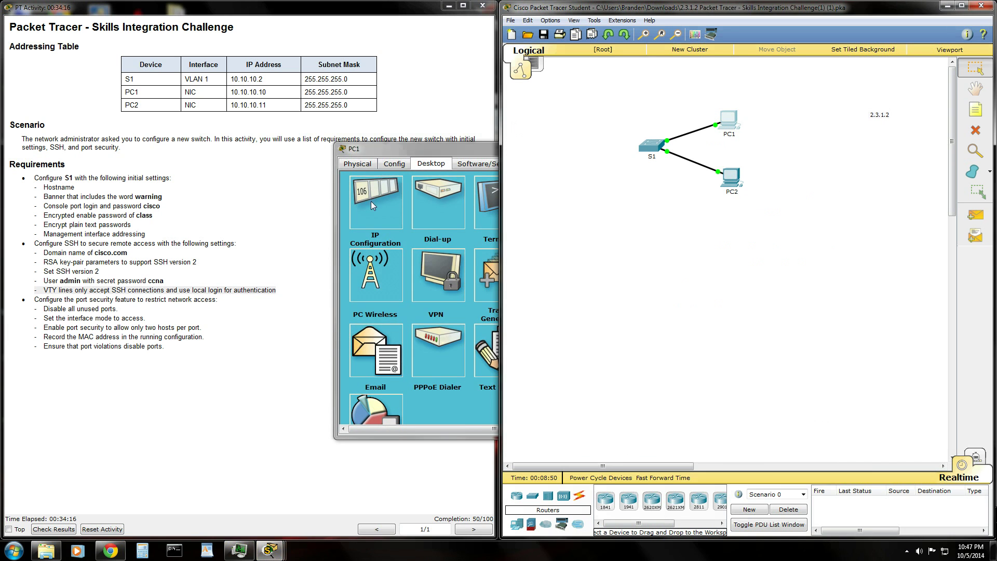
{"action": "left_click", "coordinate": [373, 205]}
{"action": "left_click", "coordinate": [437, 207]}
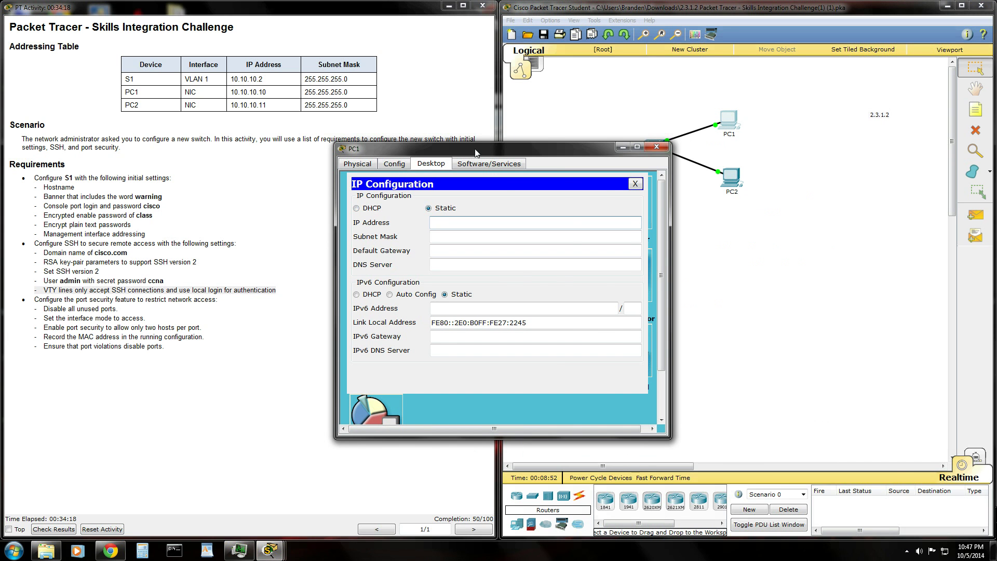
{"action": "left_click_drag", "start_coordinate": [475, 152], "coordinate": [699, 198]}
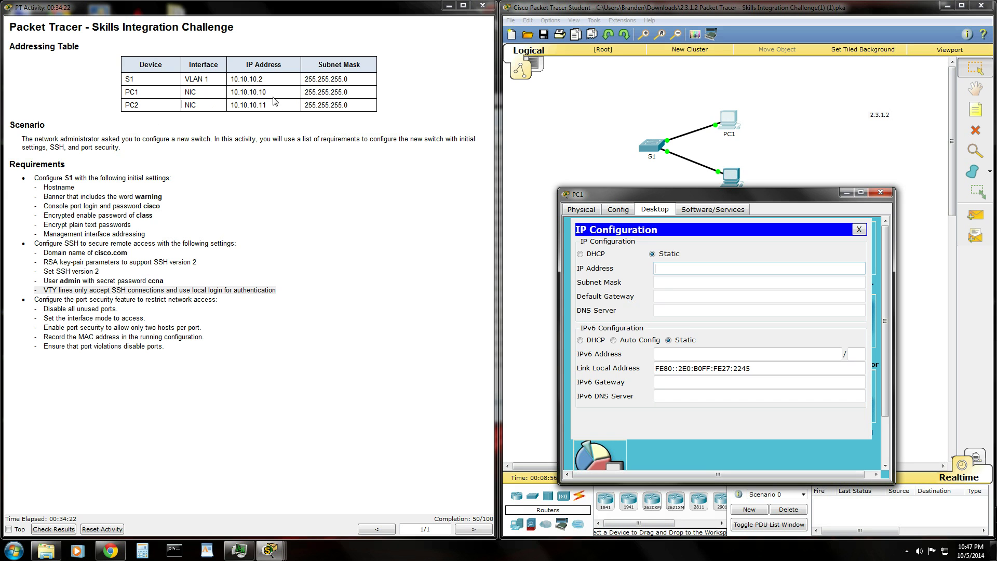
{"action": "left_click", "coordinate": [677, 269]}
{"action": "type", "text": "10.10.10.10"}
{"action": "key", "text": "Tab"}
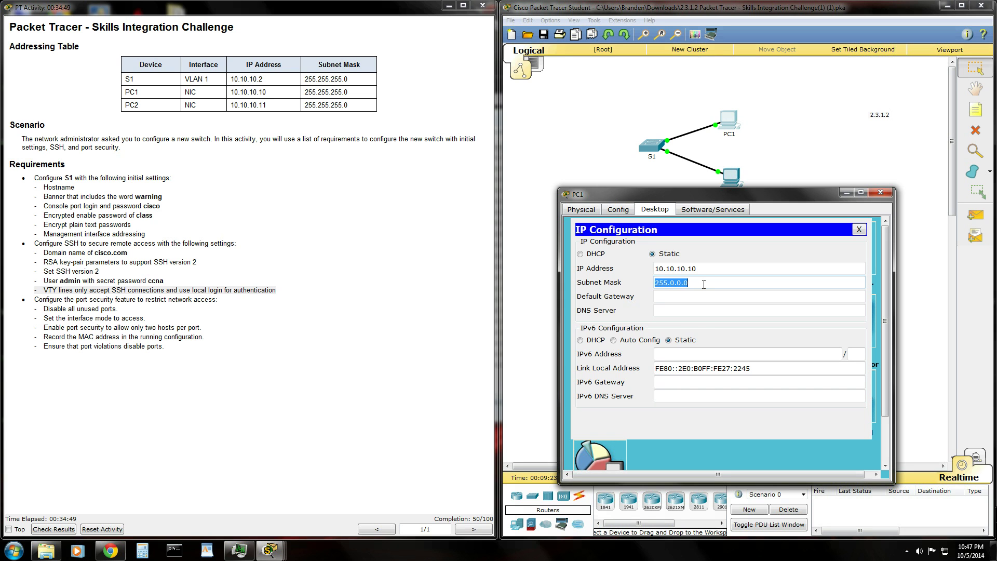
{"action": "type", "text": "255.255.255"}
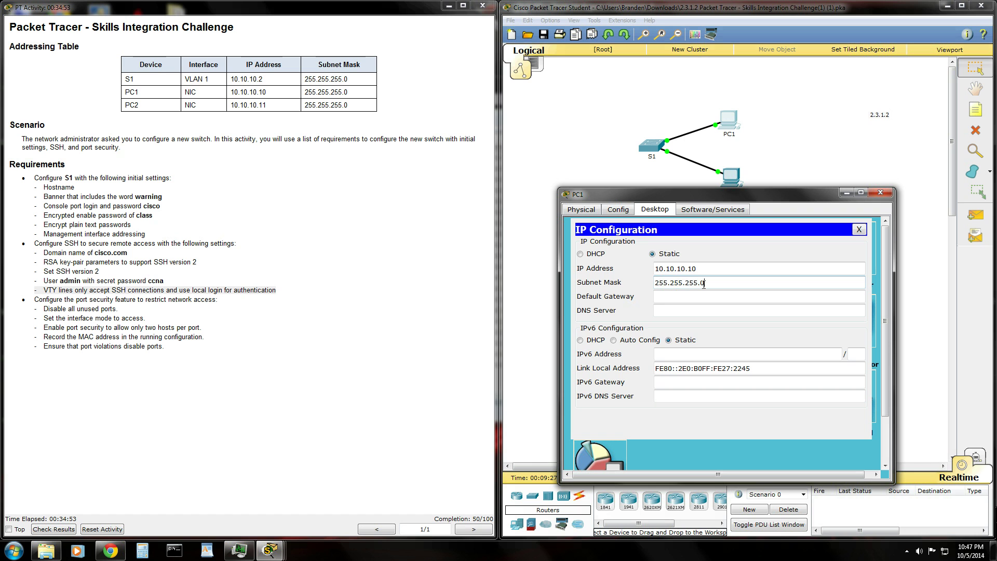
Step: Open PC2's IP configuration to verify 10.10.10.11 with mask 255.255.255.0
{"action": "left_click", "coordinate": [876, 193]}
{"action": "left_click", "coordinate": [730, 177]}
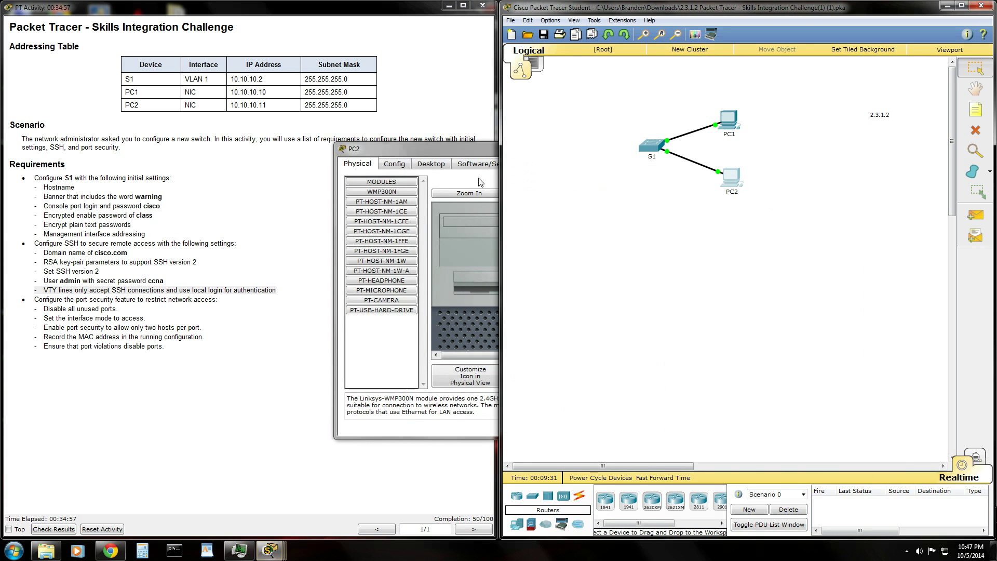
{"action": "left_click", "coordinate": [424, 165]}
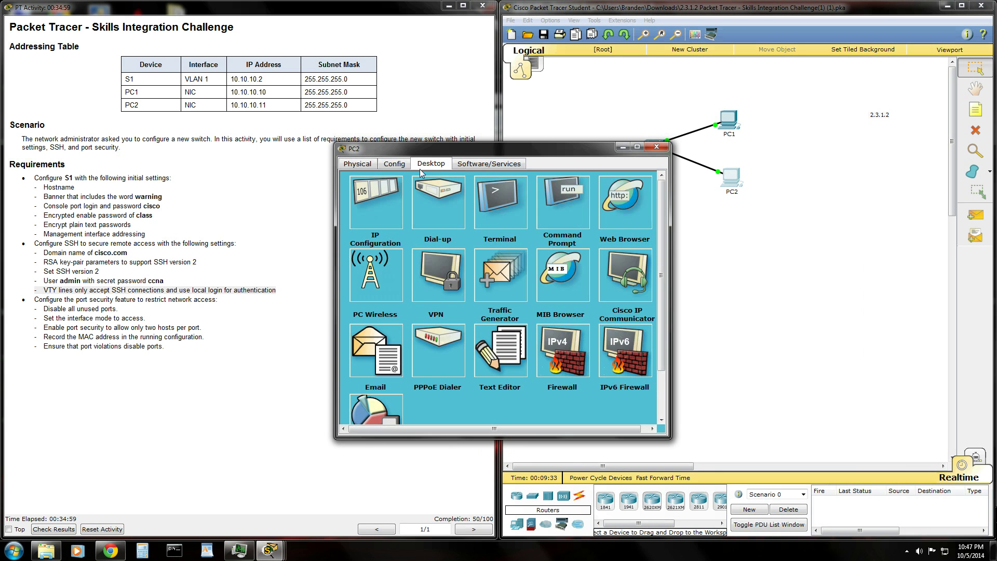
{"action": "left_click", "coordinate": [382, 208]}
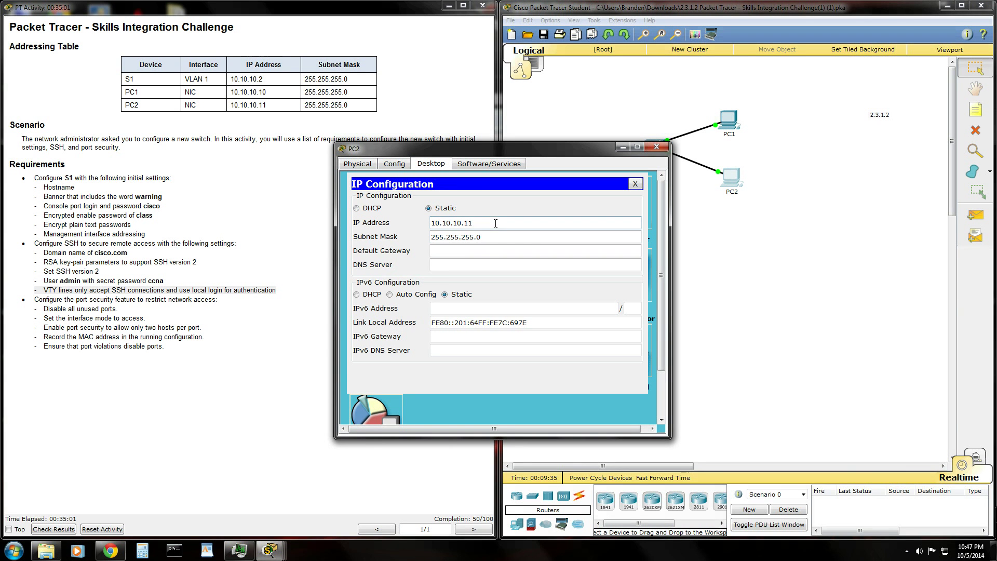
{"action": "left_click_drag", "start_coordinate": [503, 147], "coordinate": [687, 194]}
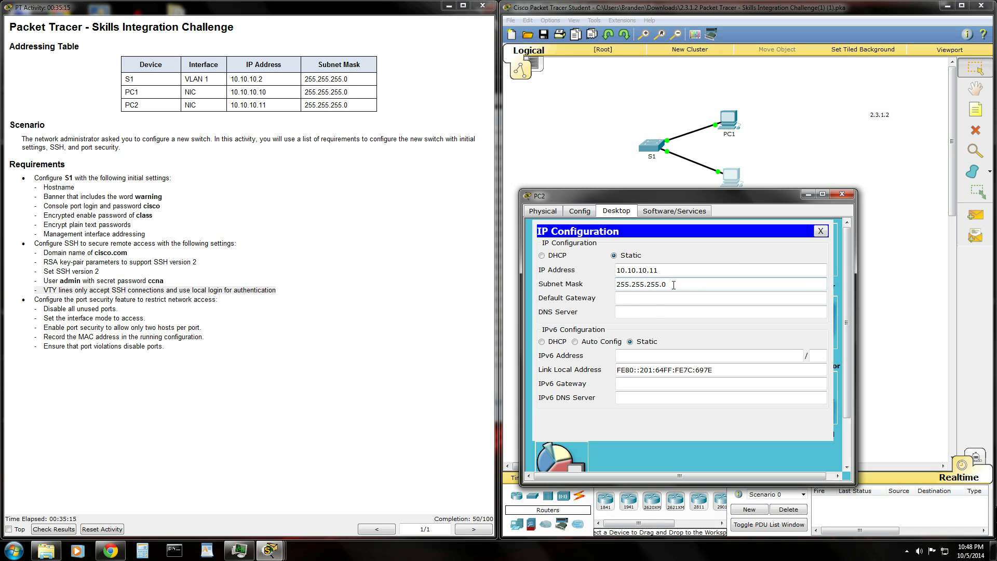
{"action": "left_click", "coordinate": [843, 194]}
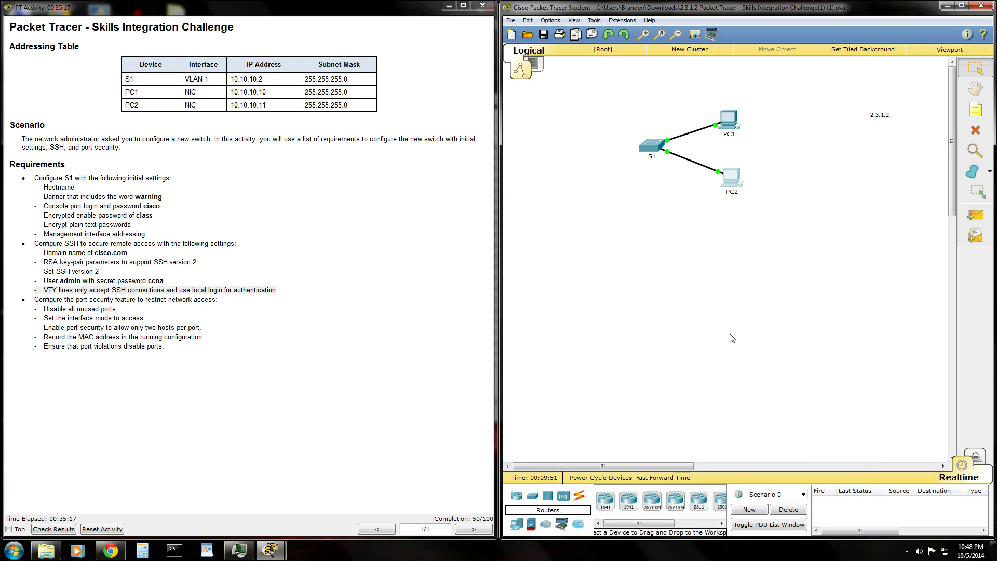